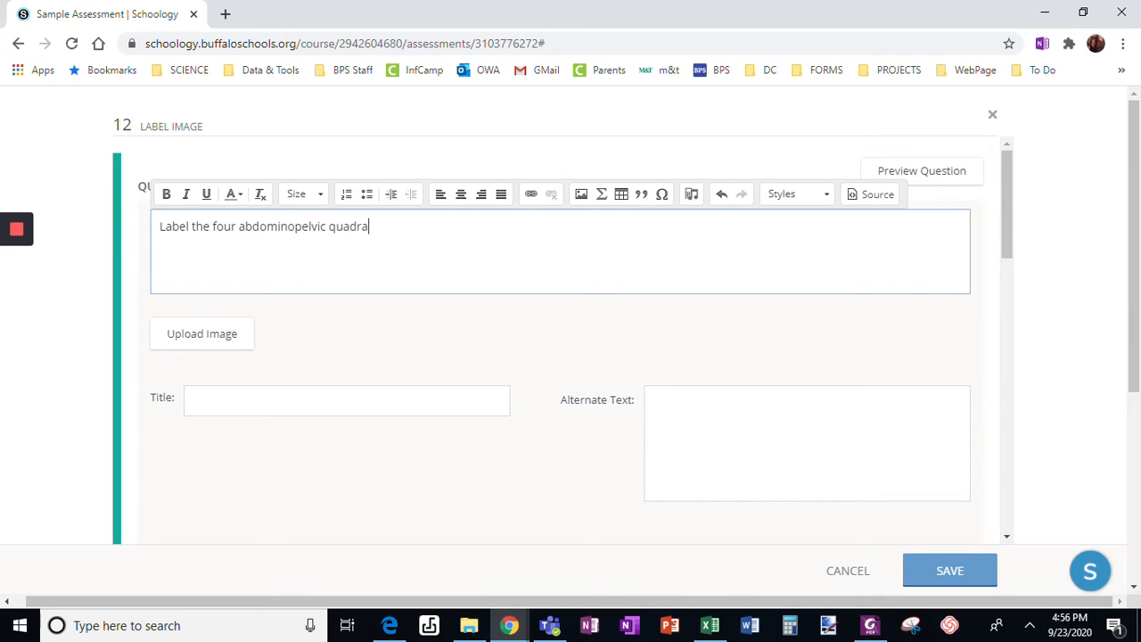
# Step: Add the abdominopelvic quadrants picture from the file folder as the label question's image
pyautogui.click(215, 334)
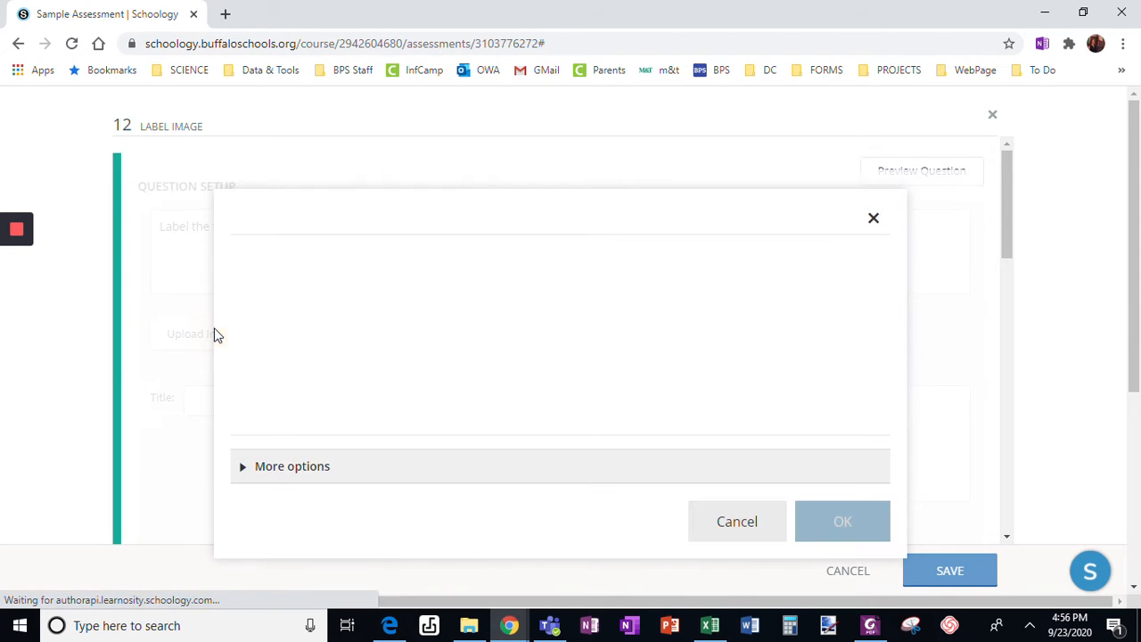
pyautogui.moveTo(469, 625)
pyautogui.click(471, 539)
pyautogui.moveTo(1068, 244); pyautogui.dragTo(558, 327)
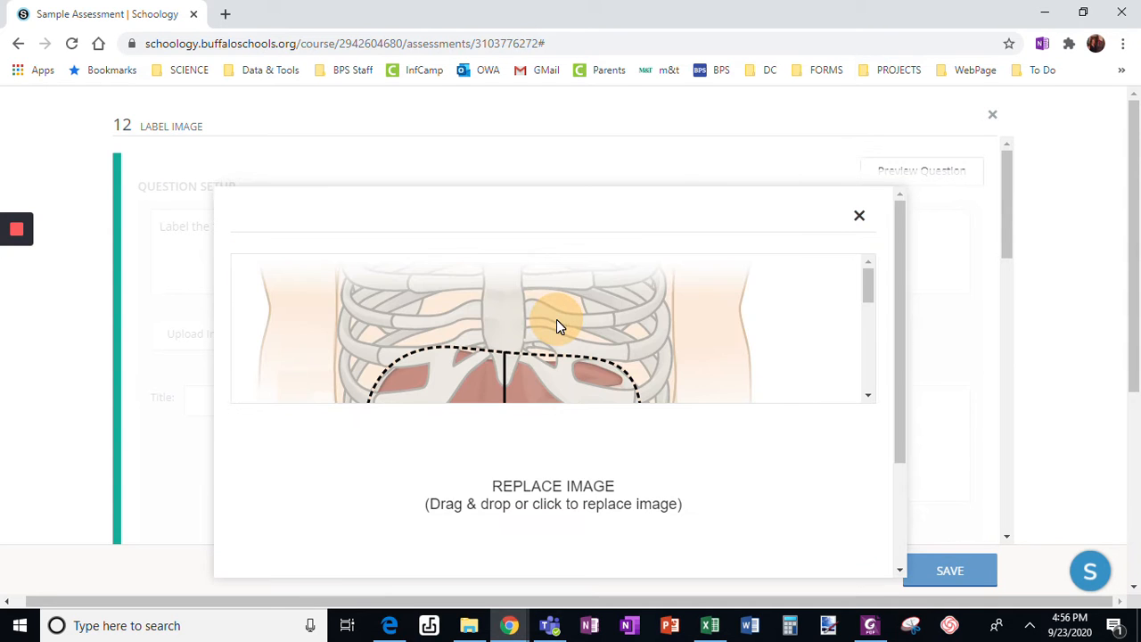
# Step: Review the added quadrants picture in the upload dialog and accept it for the question
pyautogui.rightClick(865, 357)
pyautogui.click(864, 346)
pyautogui.click(865, 347)
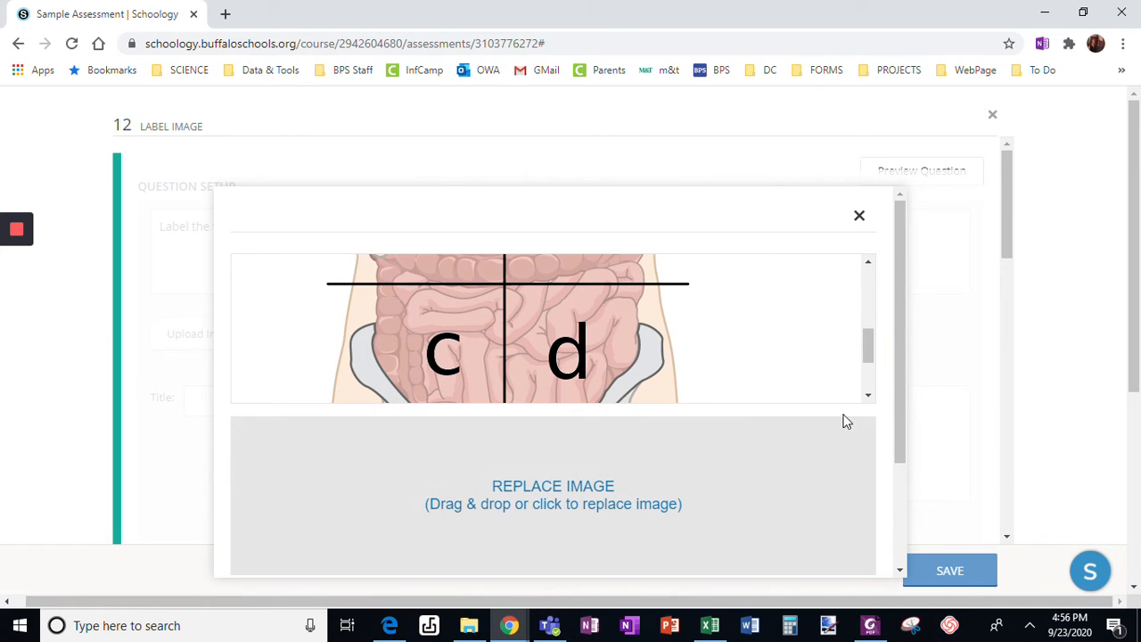
pyautogui.moveTo(903, 425); pyautogui.dragTo(891, 522)
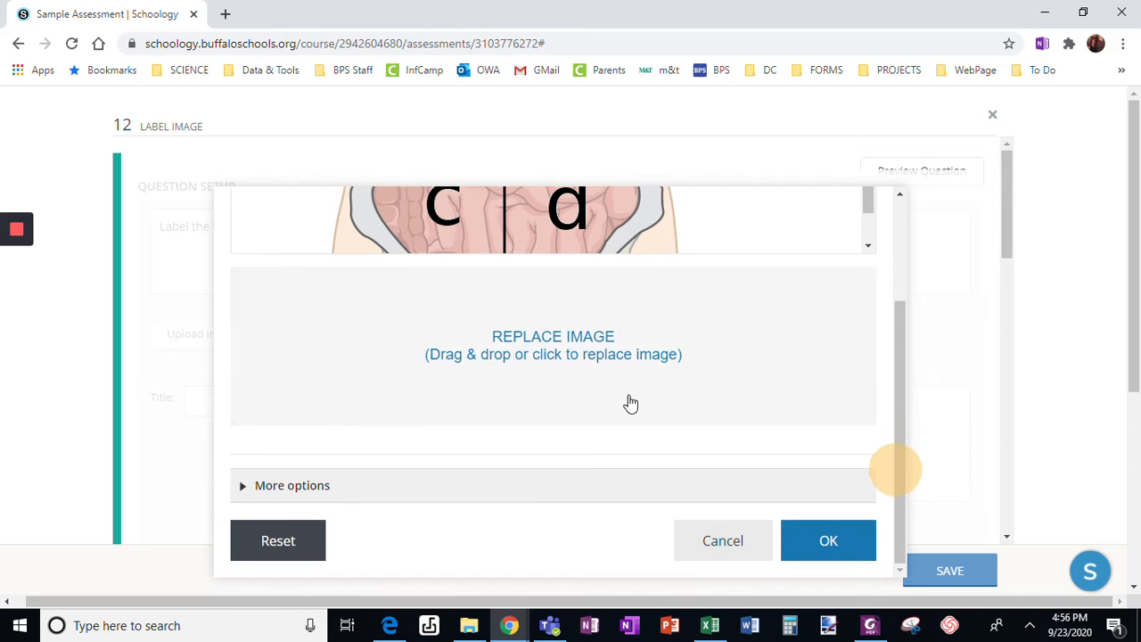
pyautogui.click(627, 401)
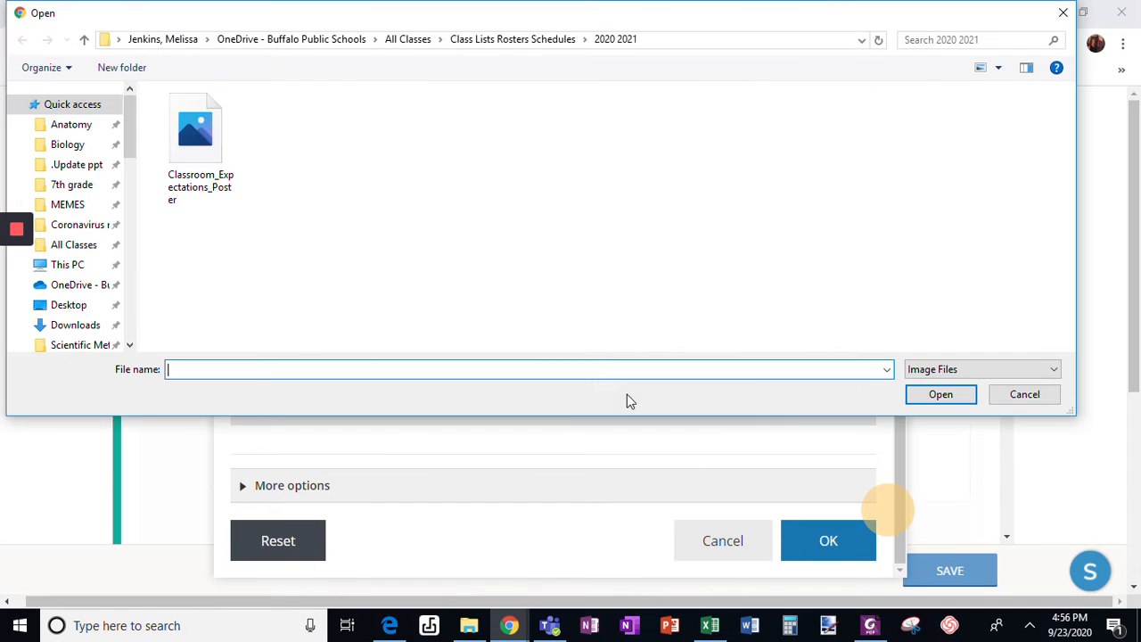
pyautogui.click(1074, 15)
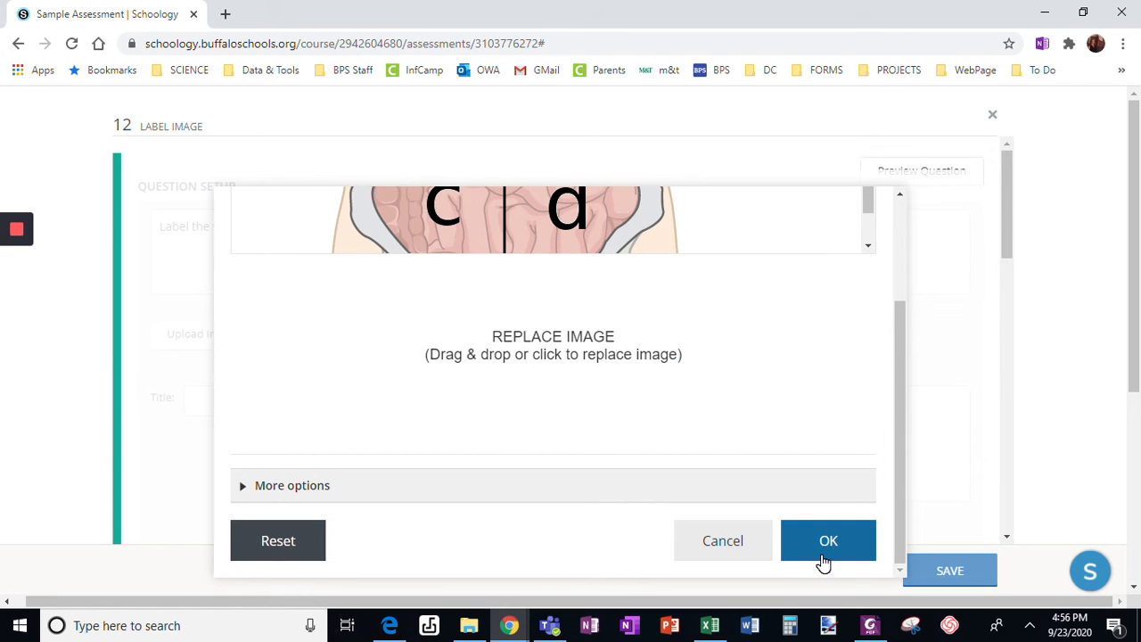
pyautogui.click(823, 561)
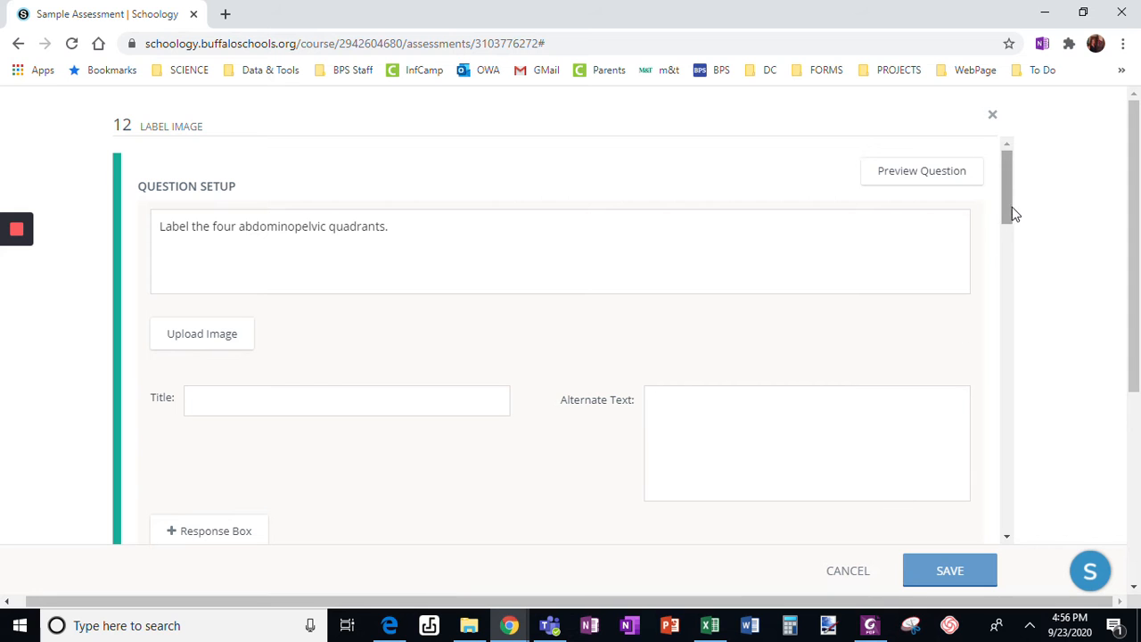
# Step: Add two response boxes to the image and place them beside the letters a and b
pyautogui.moveTo(1014, 214); pyautogui.dragTo(999, 275)
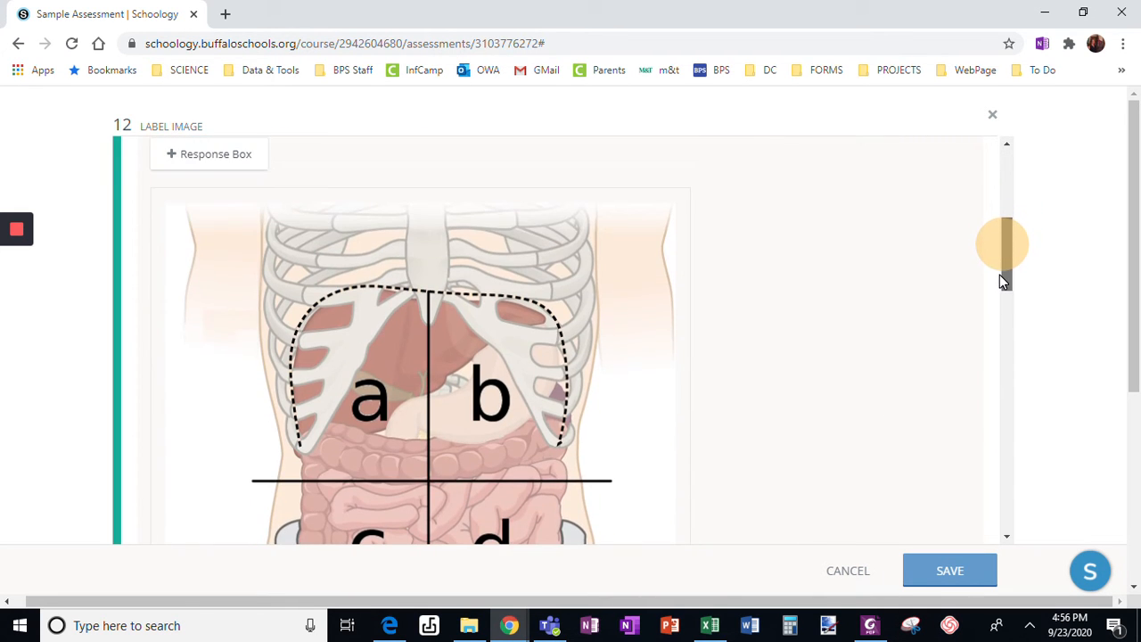
pyautogui.click(202, 160)
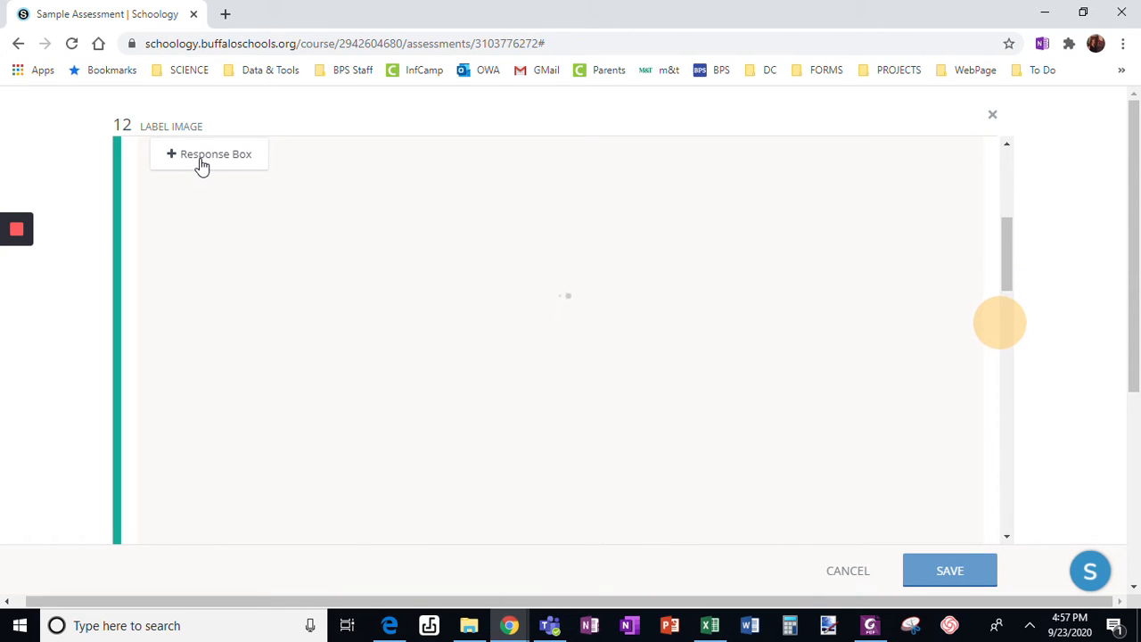
pyautogui.moveTo(222, 232); pyautogui.dragTo(325, 351)
pyautogui.click(226, 155)
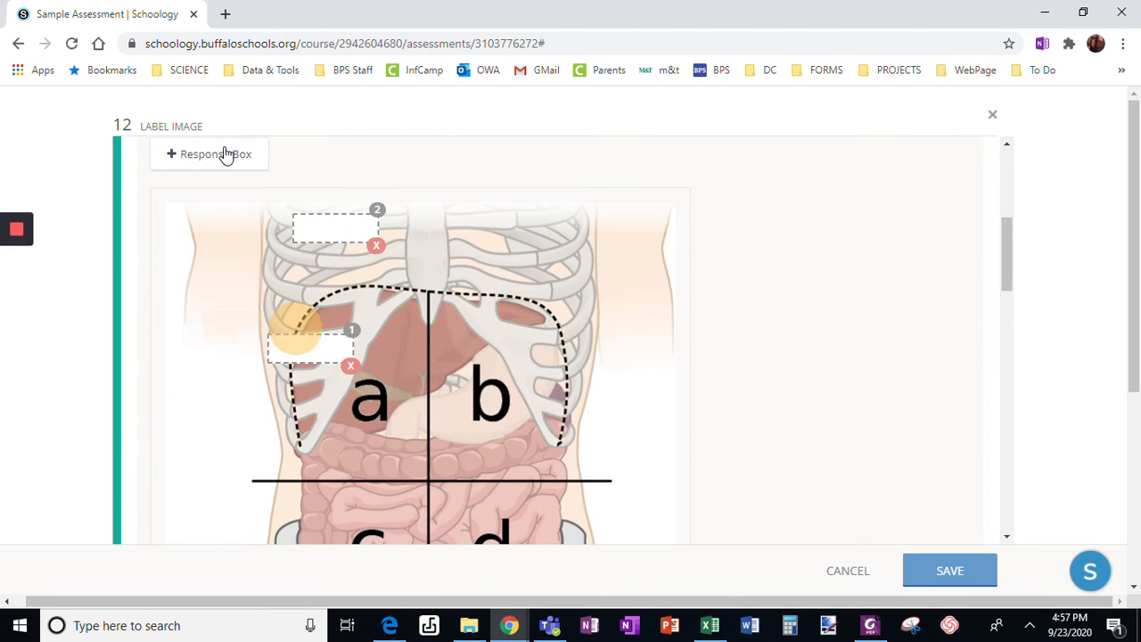
pyautogui.moveTo(321, 226); pyautogui.dragTo(516, 340)
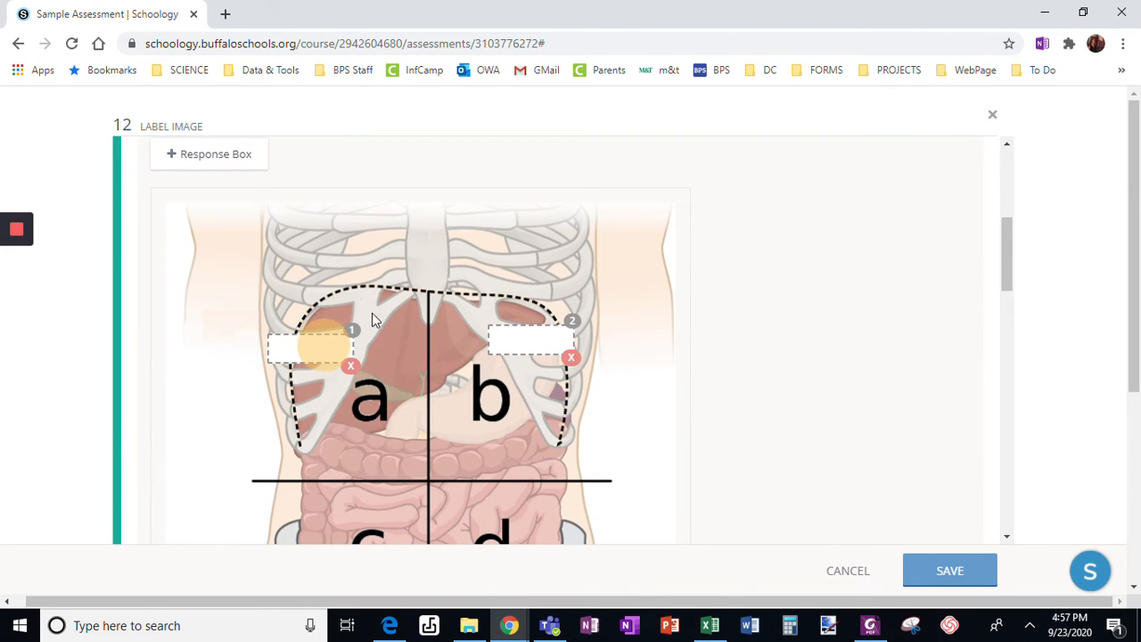
# Step: Add a third response box and place it below and beside the letter c
pyautogui.click(235, 160)
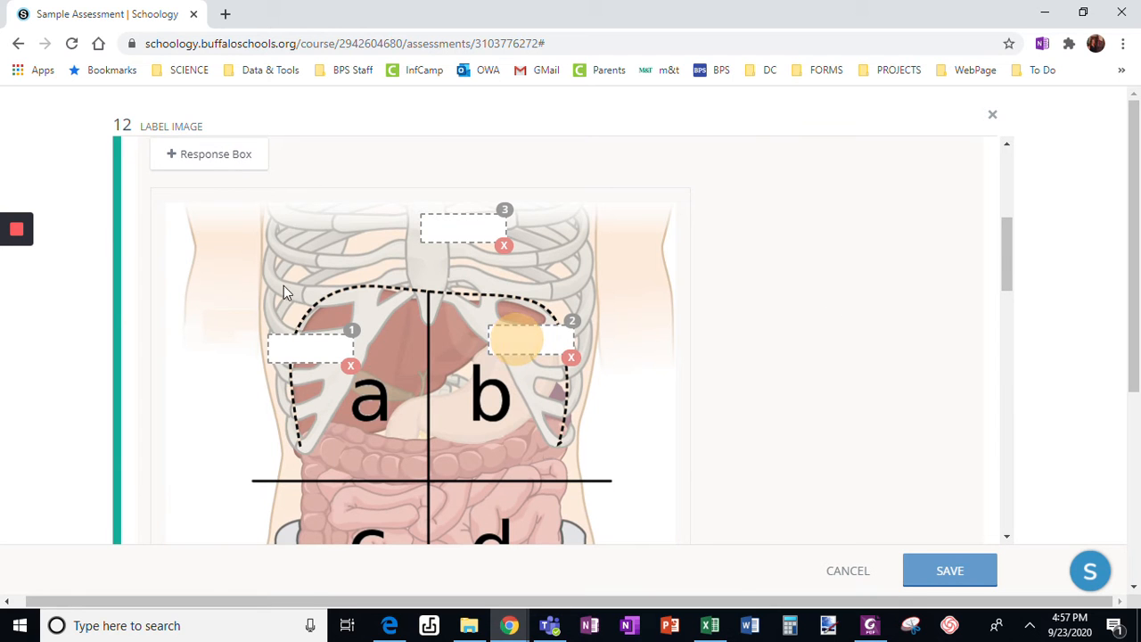
pyautogui.moveTo(465, 232); pyautogui.dragTo(288, 545)
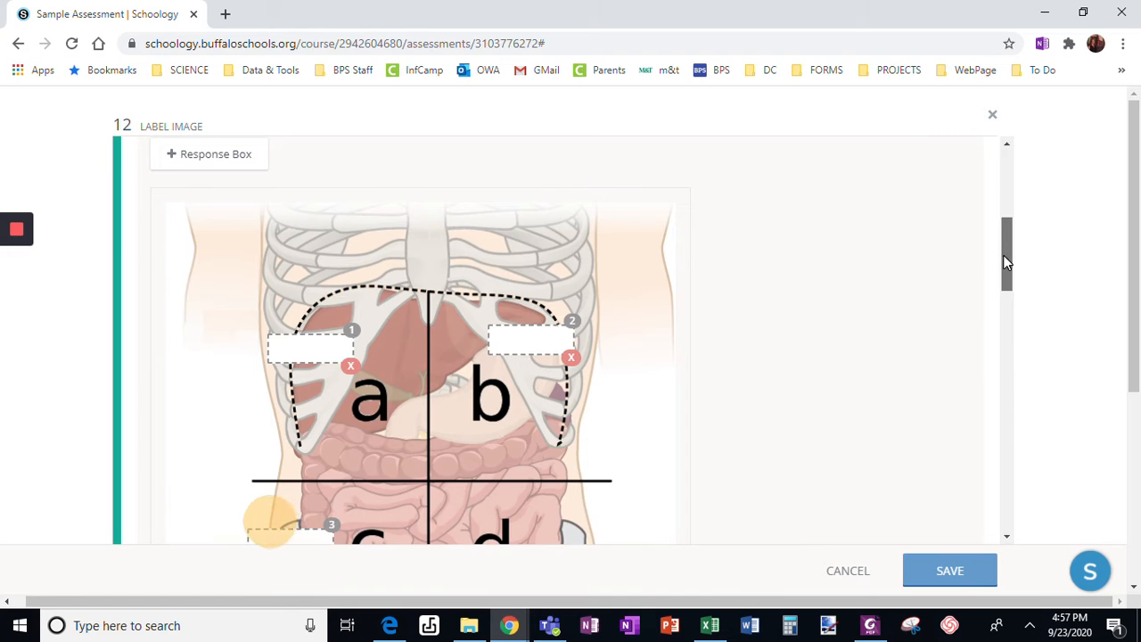
pyautogui.moveTo(1005, 256); pyautogui.dragTo(1005, 294)
pyautogui.moveTo(273, 352); pyautogui.dragTo(292, 398)
# Step: Add a fourth response box and place it below and beside the letter d
pyautogui.moveTo(1009, 315); pyautogui.dragTo(996, 228)
pyautogui.click(214, 480)
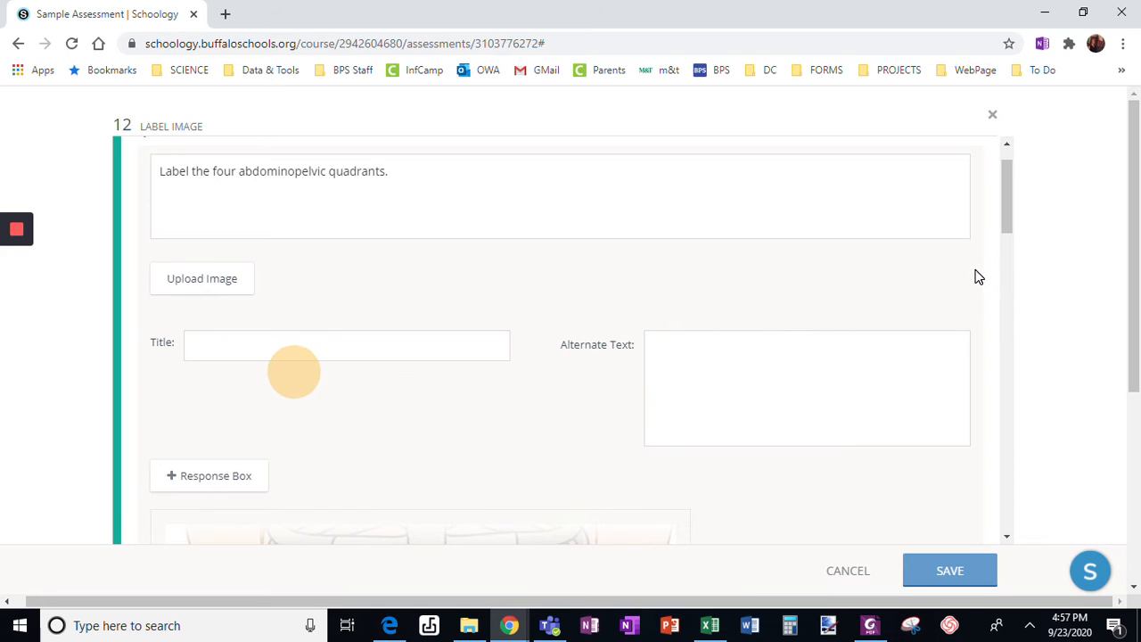
pyautogui.moveTo(1008, 226)
pyautogui.mouseDown()
pyautogui.moveTo(1005, 321)
pyautogui.moveTo(991, 228)
pyautogui.mouseUp()
pyautogui.moveTo(610, 198); pyautogui.dragTo(580, 513)
pyautogui.moveTo(1011, 255); pyautogui.dragTo(1008, 273)
pyautogui.moveTo(574, 407); pyautogui.dragTo(568, 436)
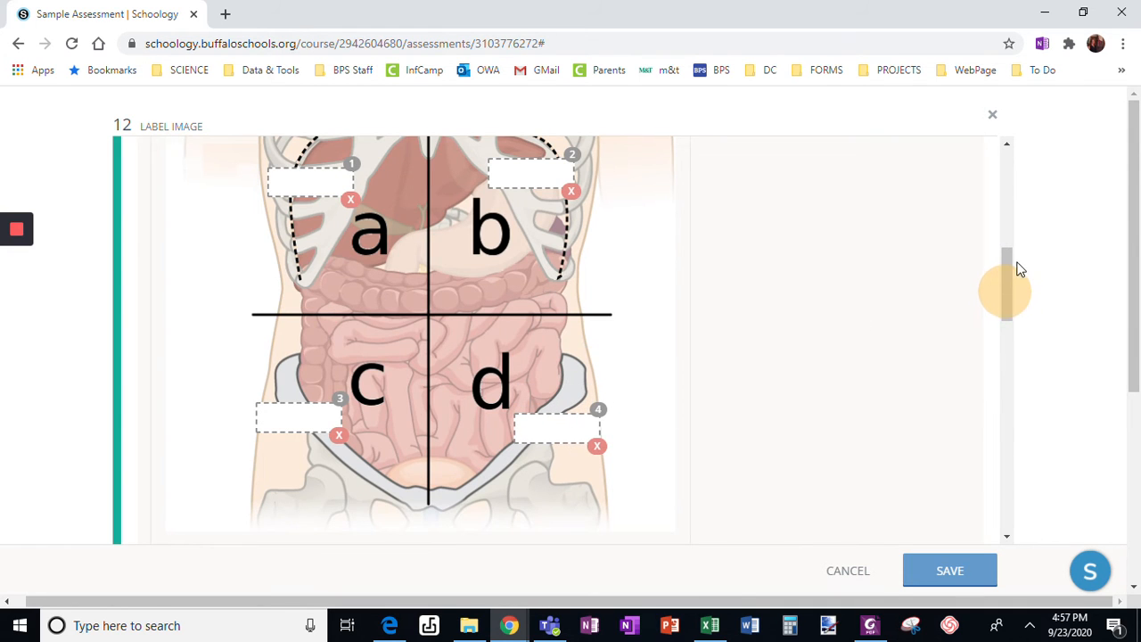
# Step: Add LLQ and RUQ as the first two possible responses
pyautogui.moveTo(1008, 265); pyautogui.dragTo(999, 324)
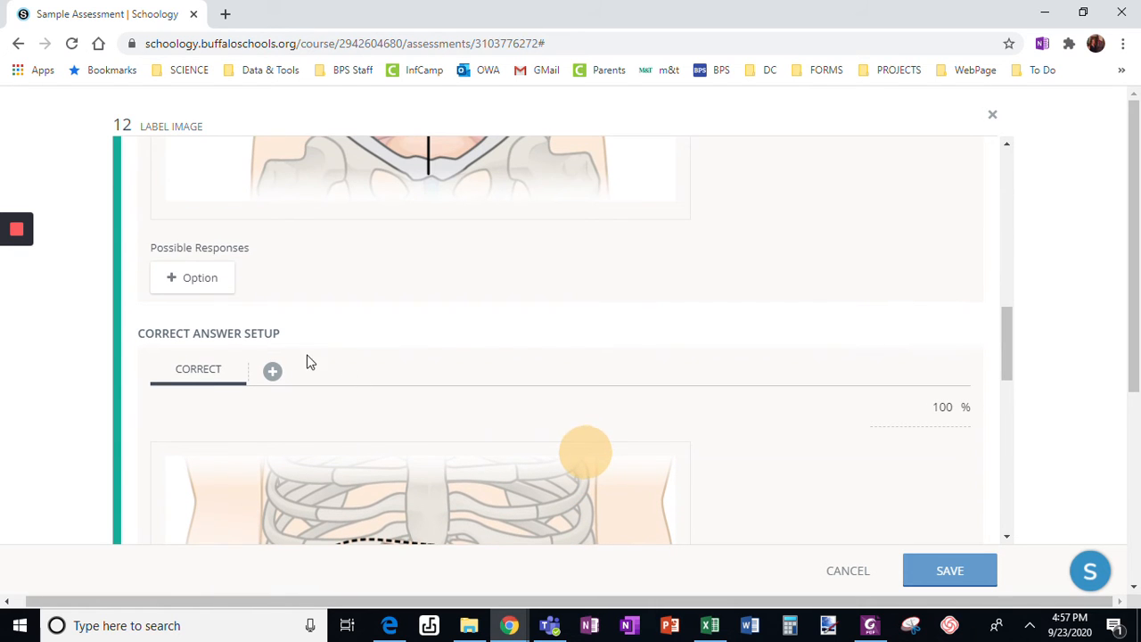
pyautogui.click(205, 297)
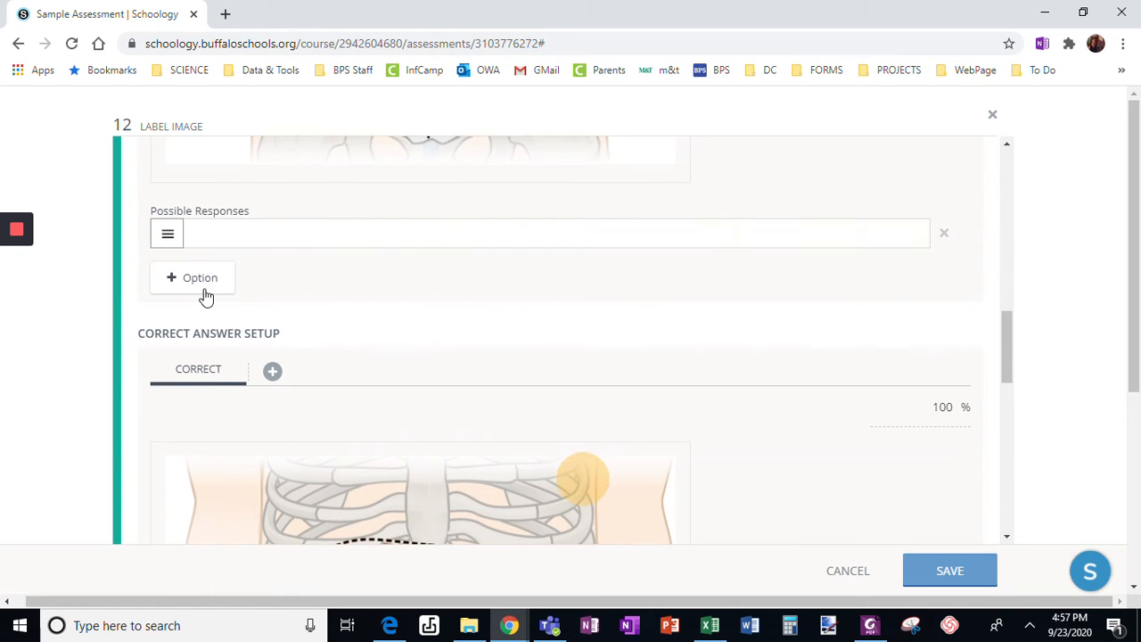
pyautogui.click(254, 236)
pyautogui.write('LL')
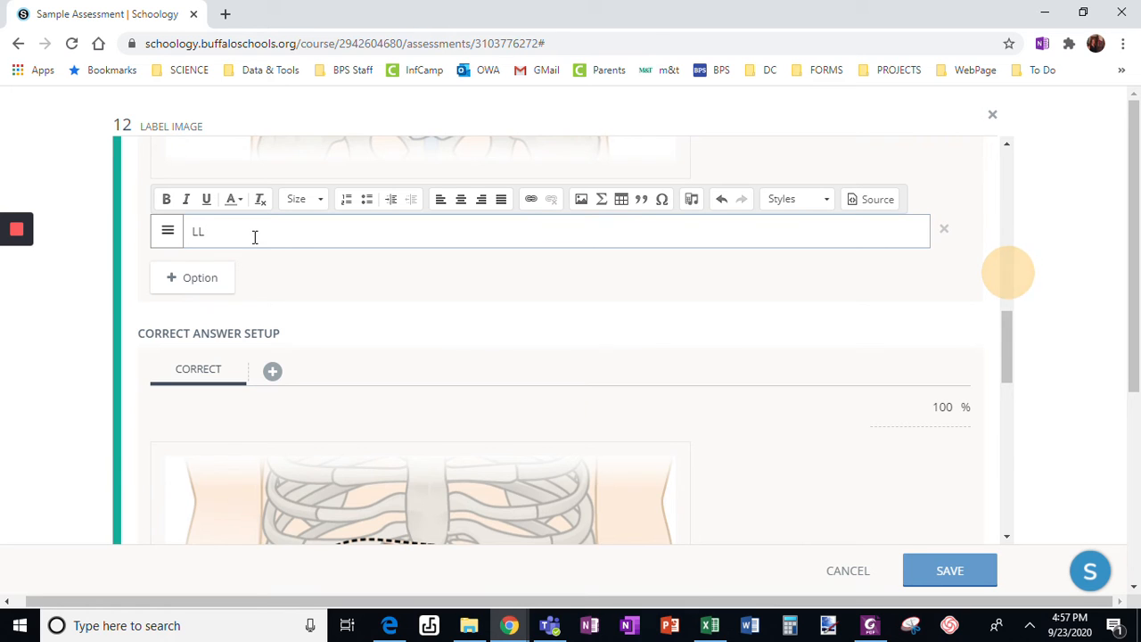
pyautogui.write('Q')
pyautogui.click(206, 277)
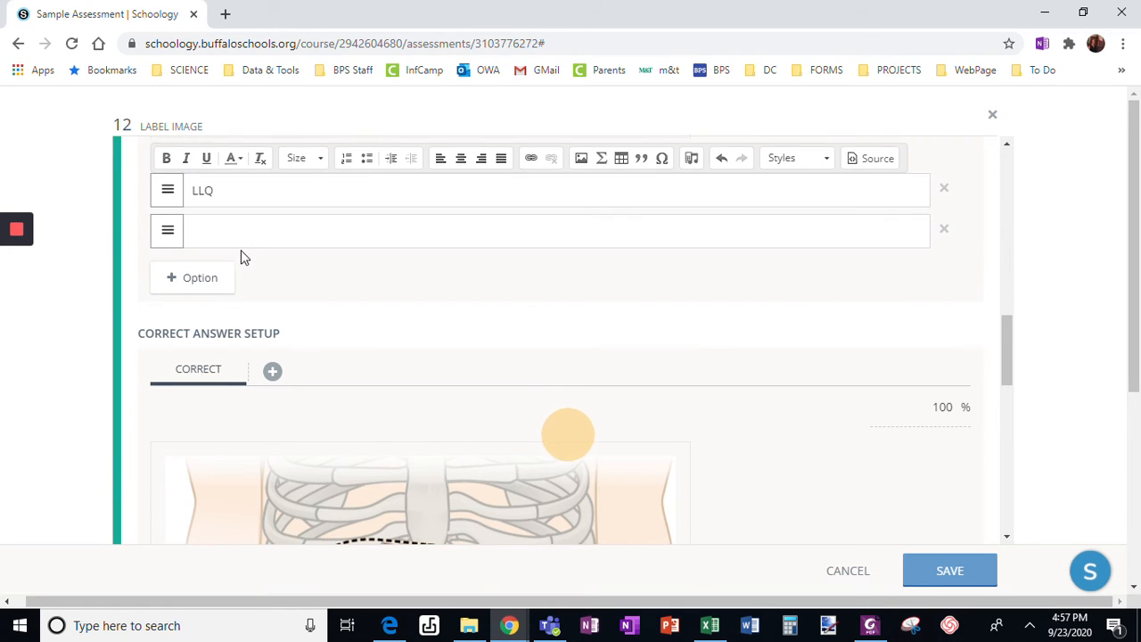
pyautogui.click(243, 238)
pyautogui.write('RUG')
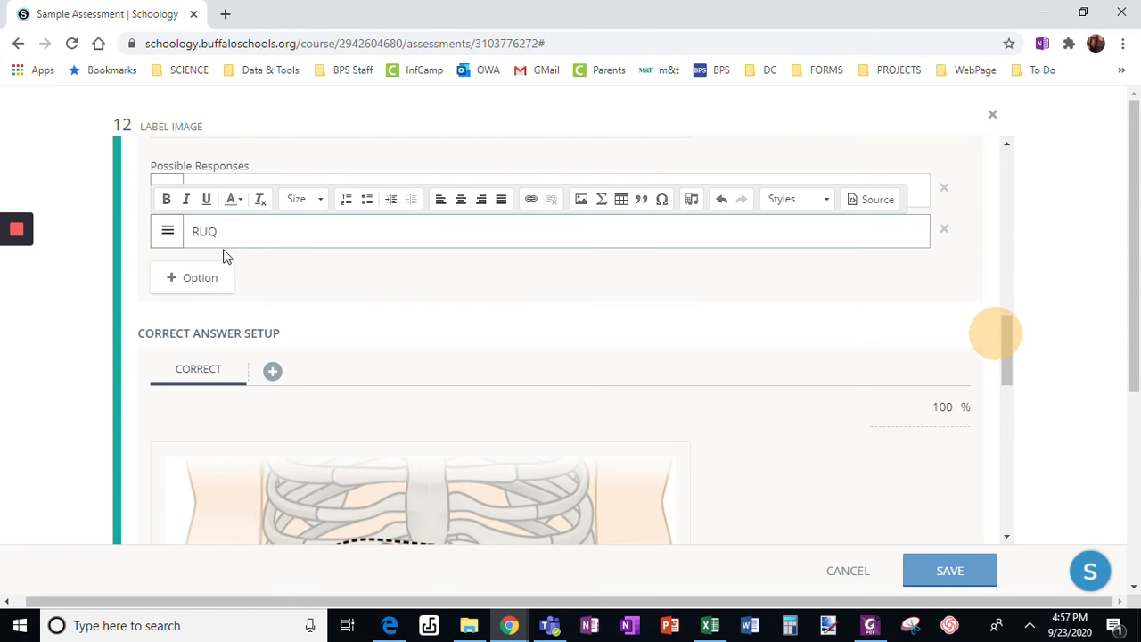
# Step: Add RLQ and another LLQ as the third and fourth possible responses
pyautogui.click(202, 277)
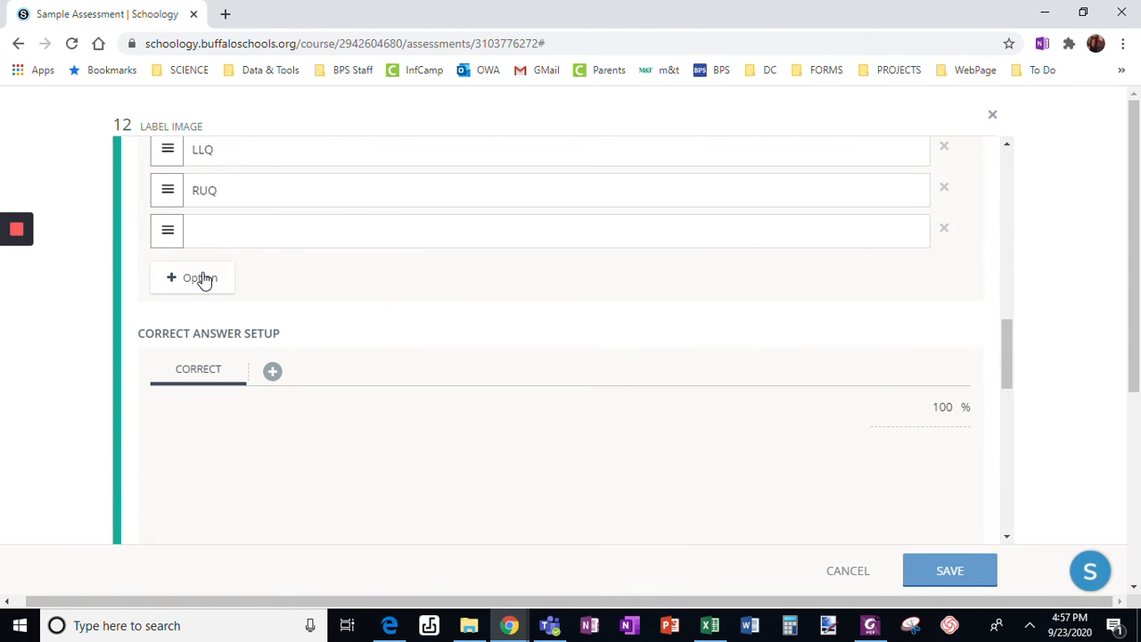
pyautogui.click(225, 233)
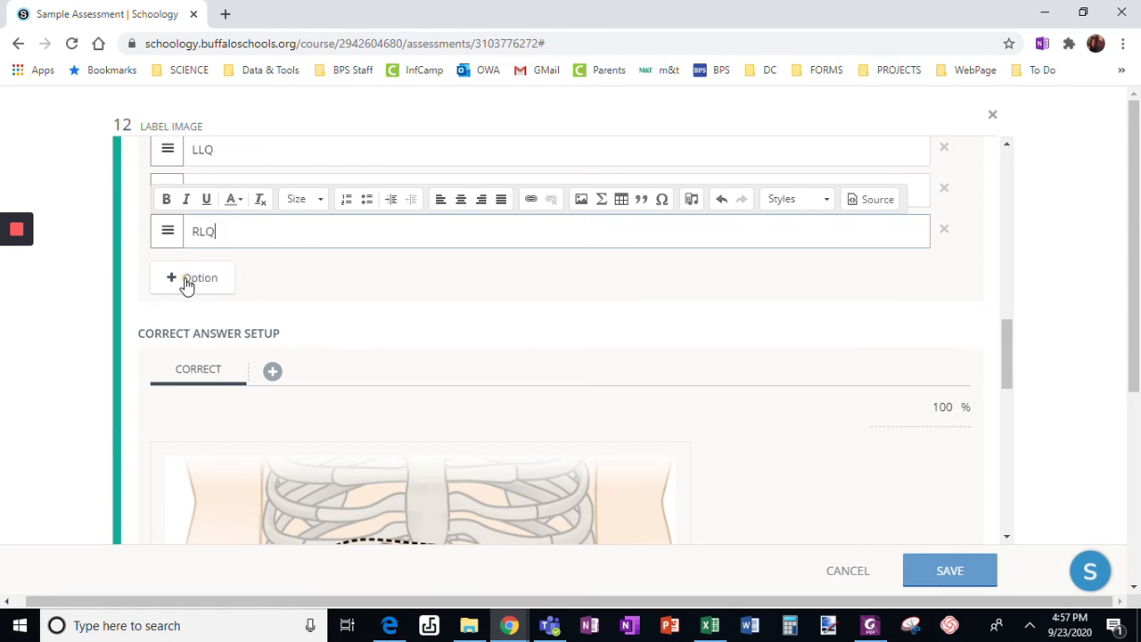
pyautogui.click(187, 284)
pyautogui.click(257, 242)
pyautogui.write('LLQ')
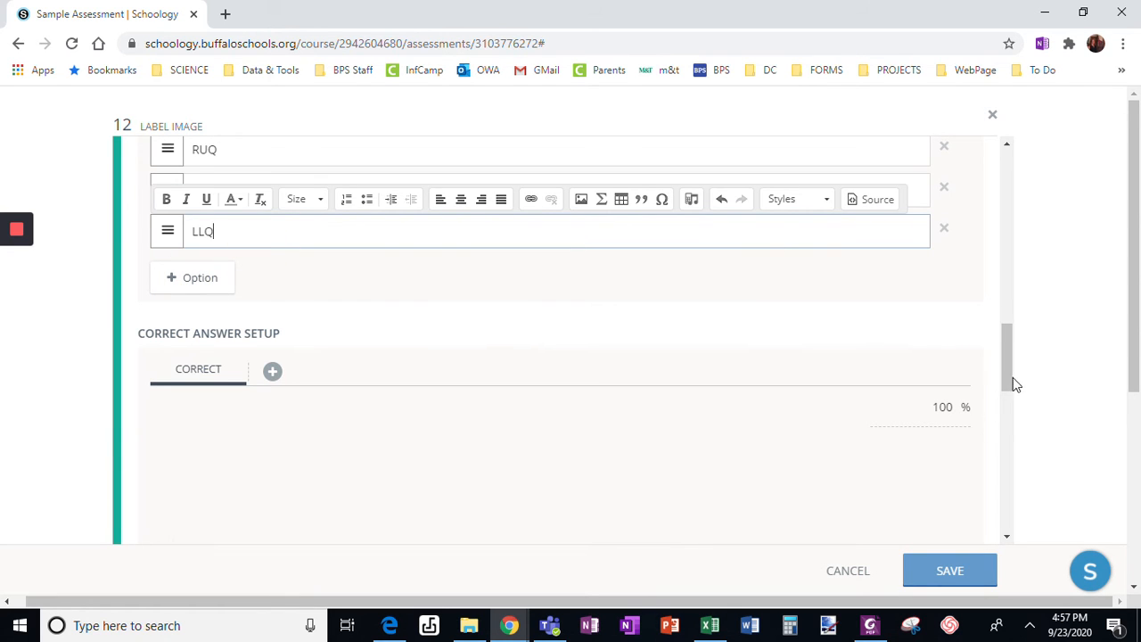
# Step: Add LRQ and QRL as the fifth and sixth possible responses
pyautogui.moveTo(1010, 365)
pyautogui.mouseDown()
pyautogui.moveTo(1006, 333)
pyautogui.moveTo(1003, 348)
pyautogui.mouseUp()
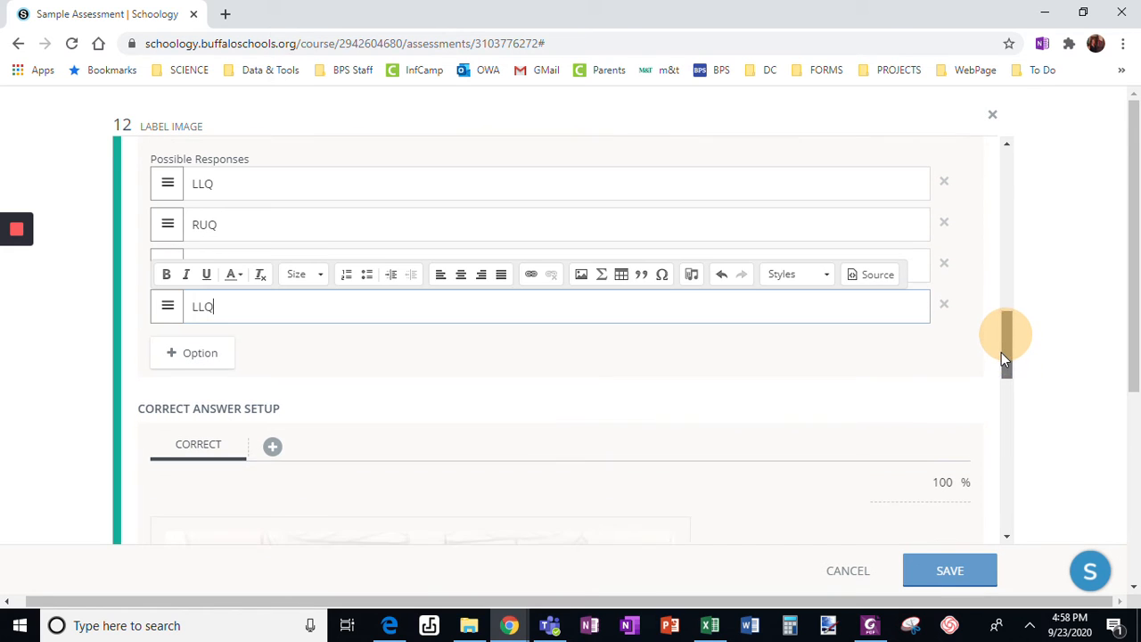
pyautogui.click(179, 353)
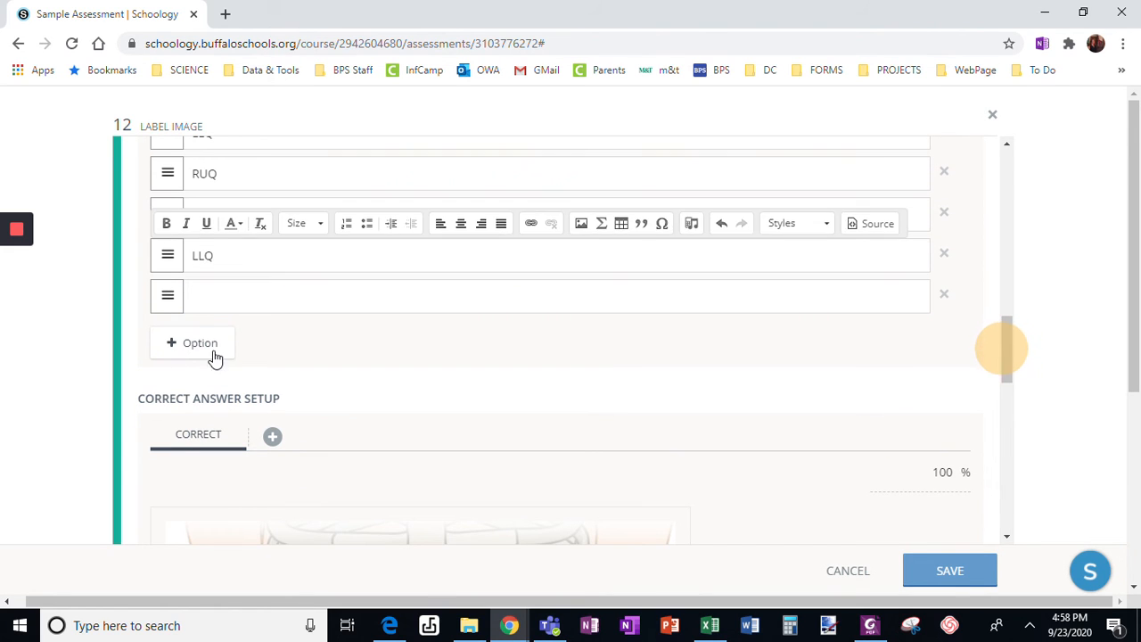
pyautogui.click(235, 298)
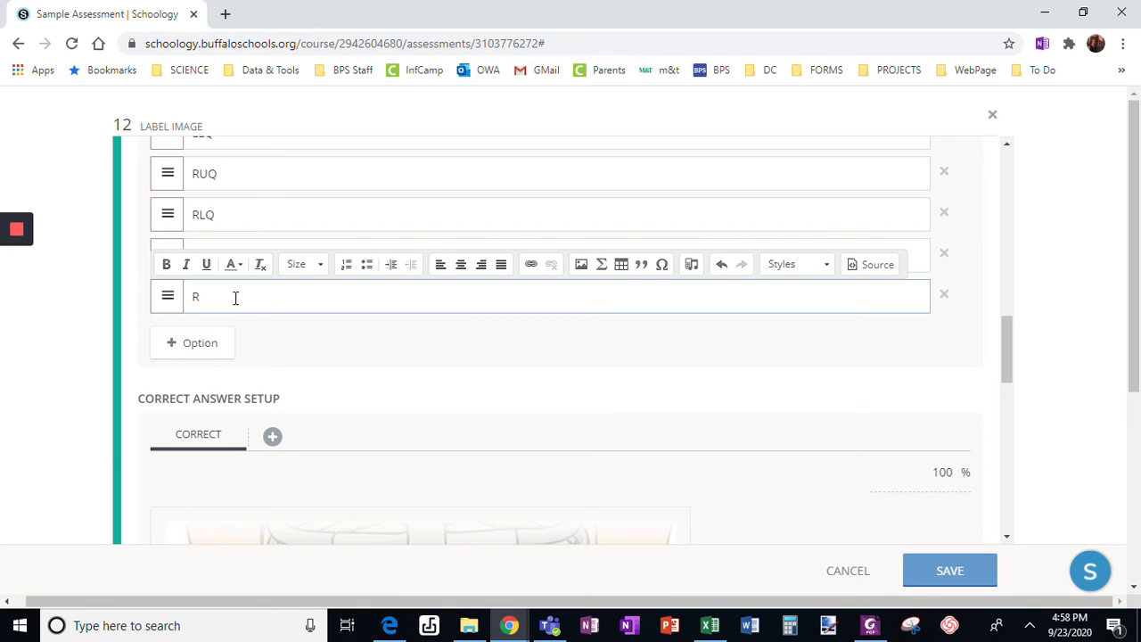
pyautogui.press('BackSpace')
pyautogui.write('LRQ')
pyautogui.click(201, 348)
pyautogui.click(240, 306)
# Step: In the correct answer setup, place RUQ in the box by a, LLQ by d and RLQ by c
pyautogui.moveTo(1009, 373); pyautogui.dragTo(1011, 458)
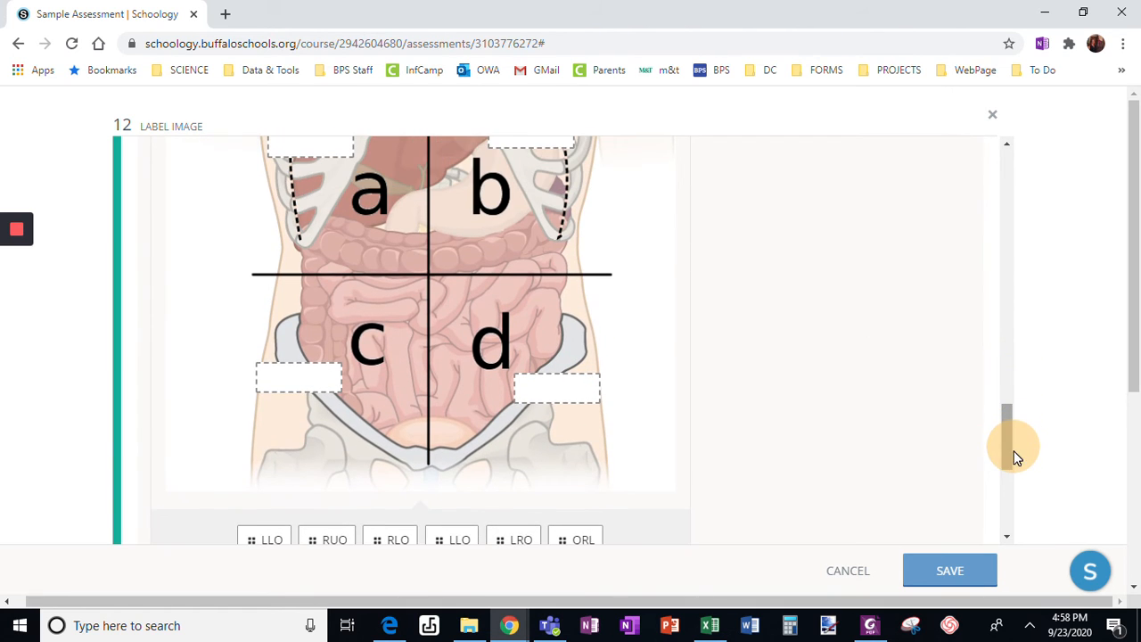
pyautogui.moveTo(337, 541); pyautogui.dragTo(339, 298)
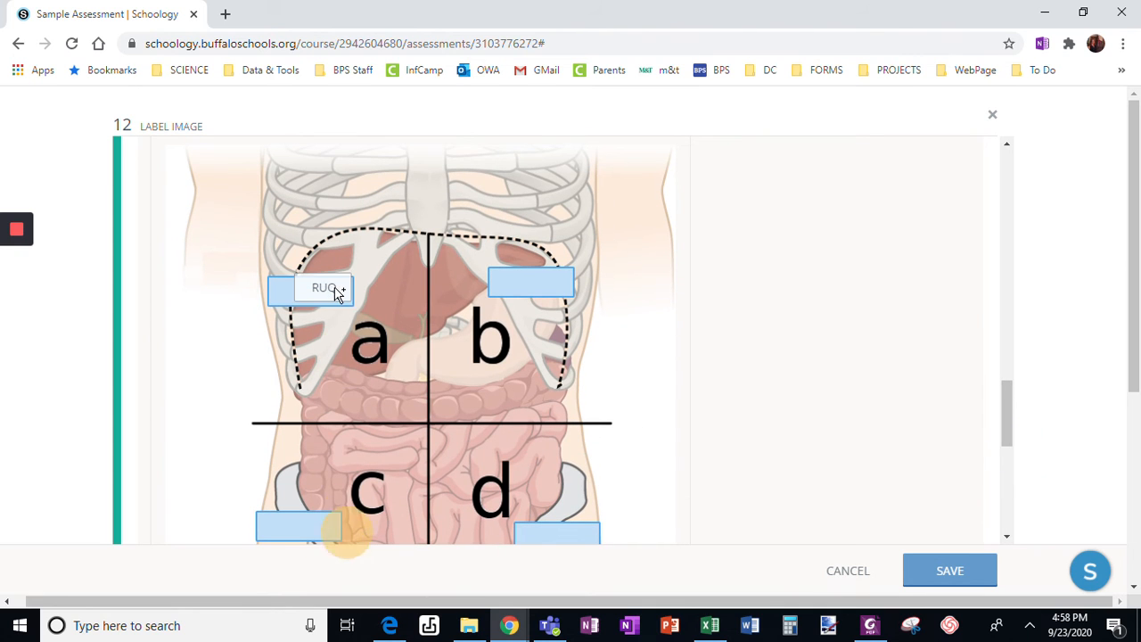
pyautogui.moveTo(1007, 412); pyautogui.dragTo(1008, 439)
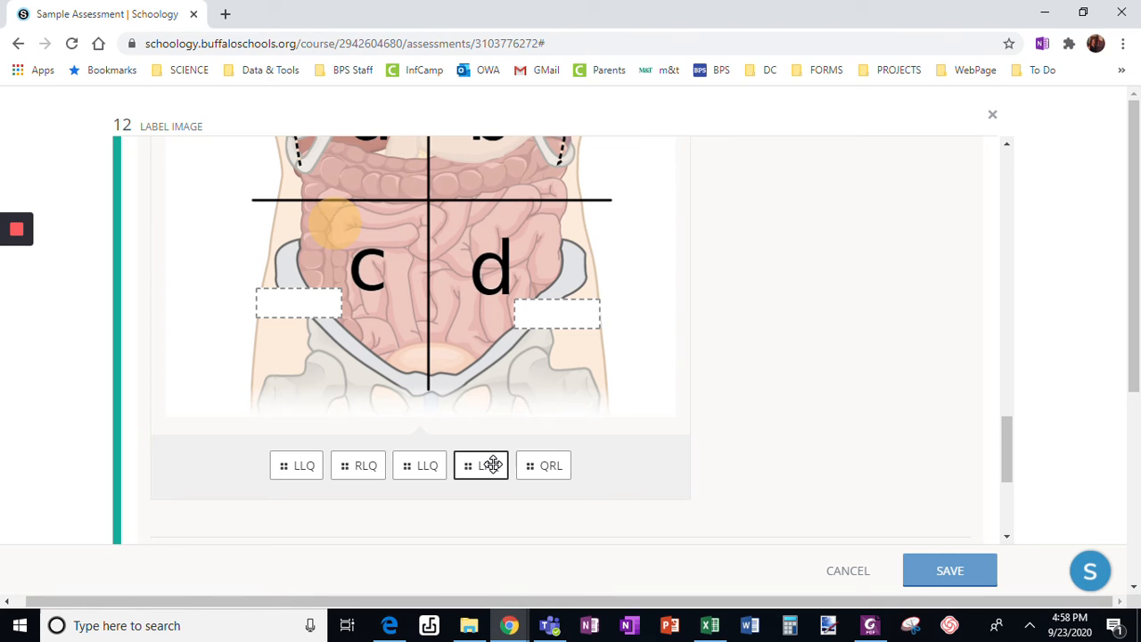
pyautogui.moveTo(445, 468); pyautogui.dragTo(575, 335)
pyautogui.moveTo(375, 454); pyautogui.dragTo(298, 306)
pyautogui.moveTo(360, 471)
pyautogui.mouseDown()
pyautogui.moveTo(542, 146)
pyautogui.moveTo(518, 238)
pyautogui.moveTo(523, 365)
pyautogui.moveTo(496, 503)
pyautogui.moveTo(458, 527)
pyautogui.moveTo(349, 484)
pyautogui.mouseUp()
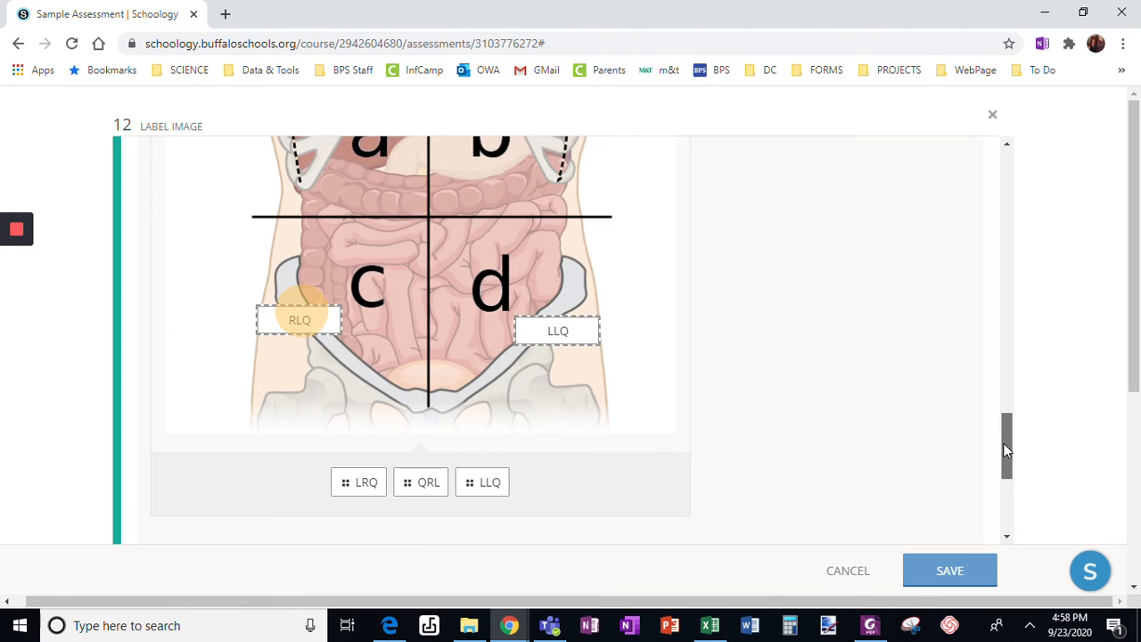
# Step: Change the fourth possible response to LUQ
pyautogui.moveTo(1004, 454); pyautogui.dragTo(993, 326)
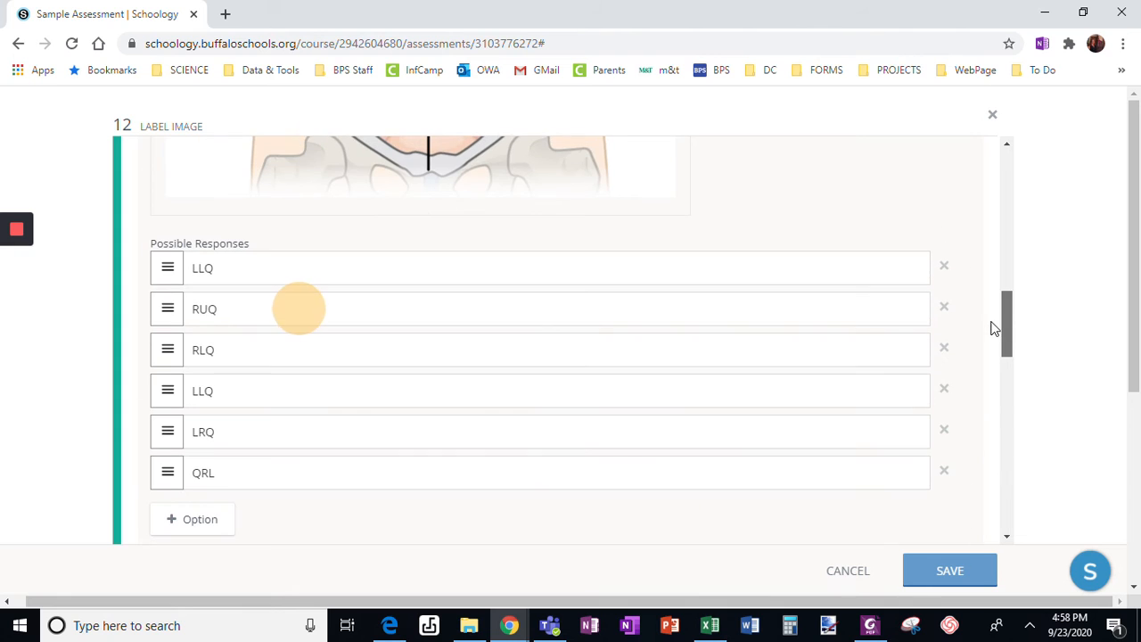
pyautogui.click(208, 389)
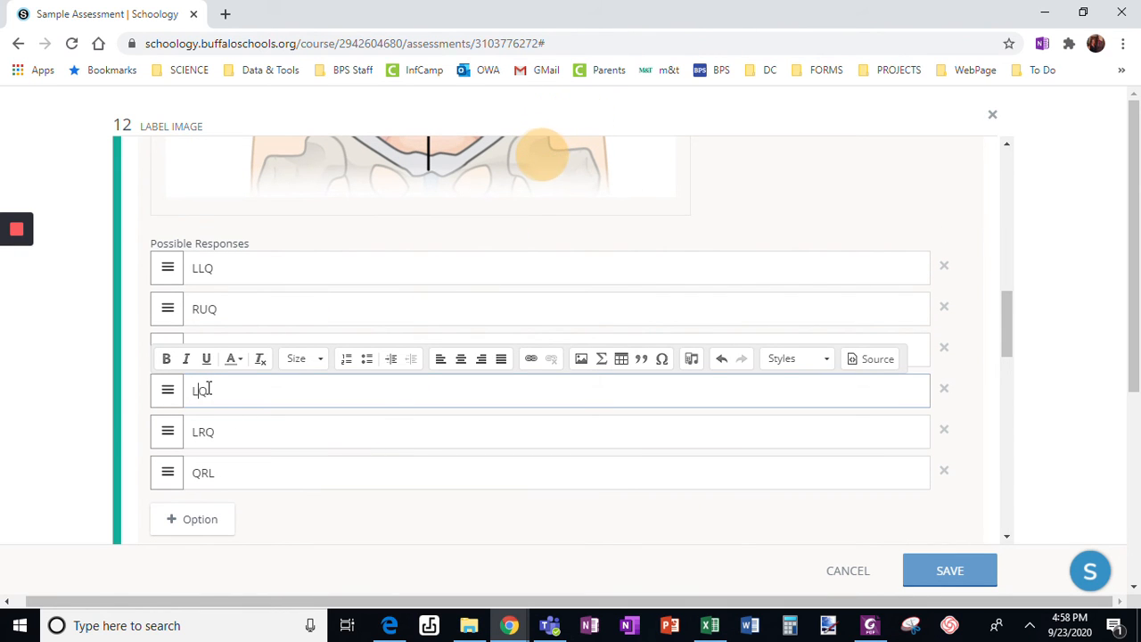
pyautogui.write('U')
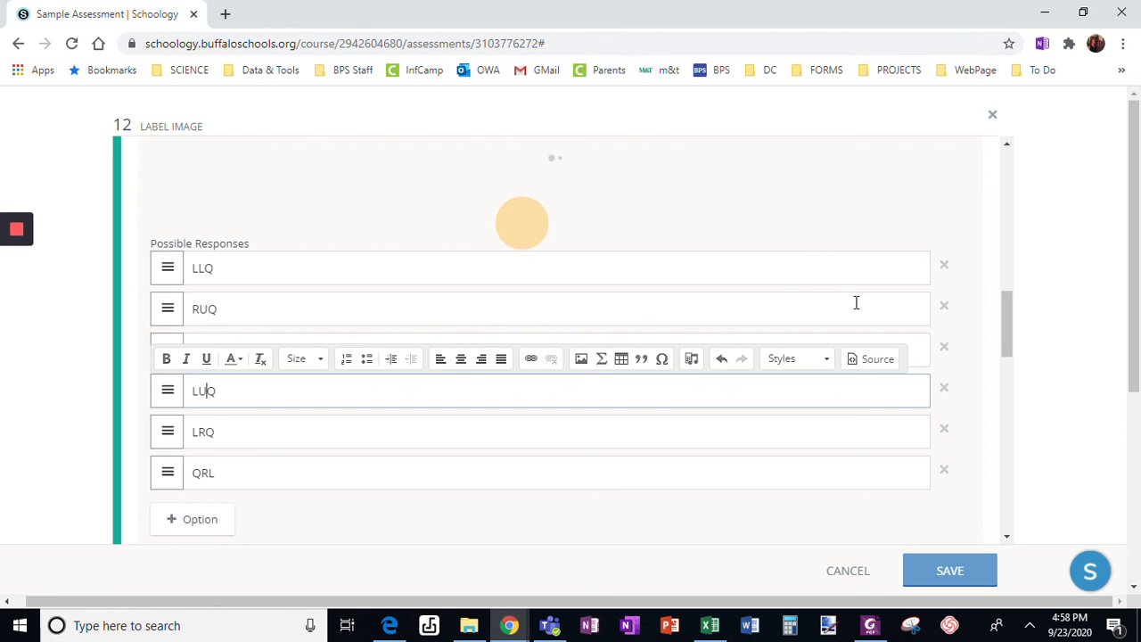
# Step: In the correct answer setup, move the LUQ label from the box by d to the box by b
pyautogui.moveTo(1006, 321); pyautogui.dragTo(1000, 434)
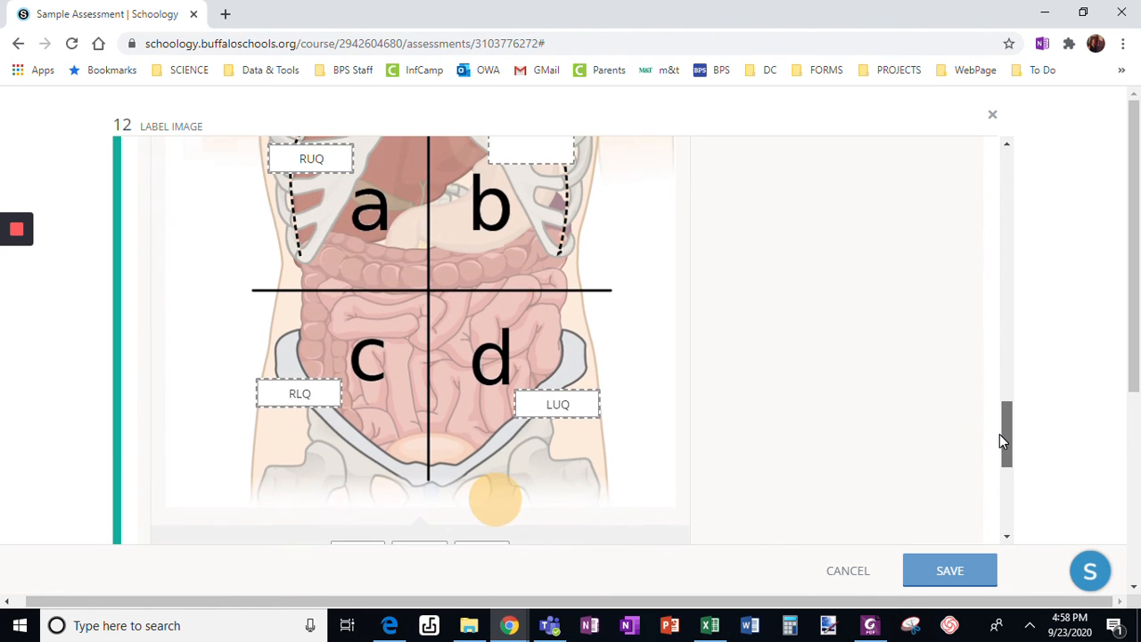
pyautogui.moveTo(557, 404); pyautogui.dragTo(541, 295)
pyautogui.scroll(-5, 1003, 414)
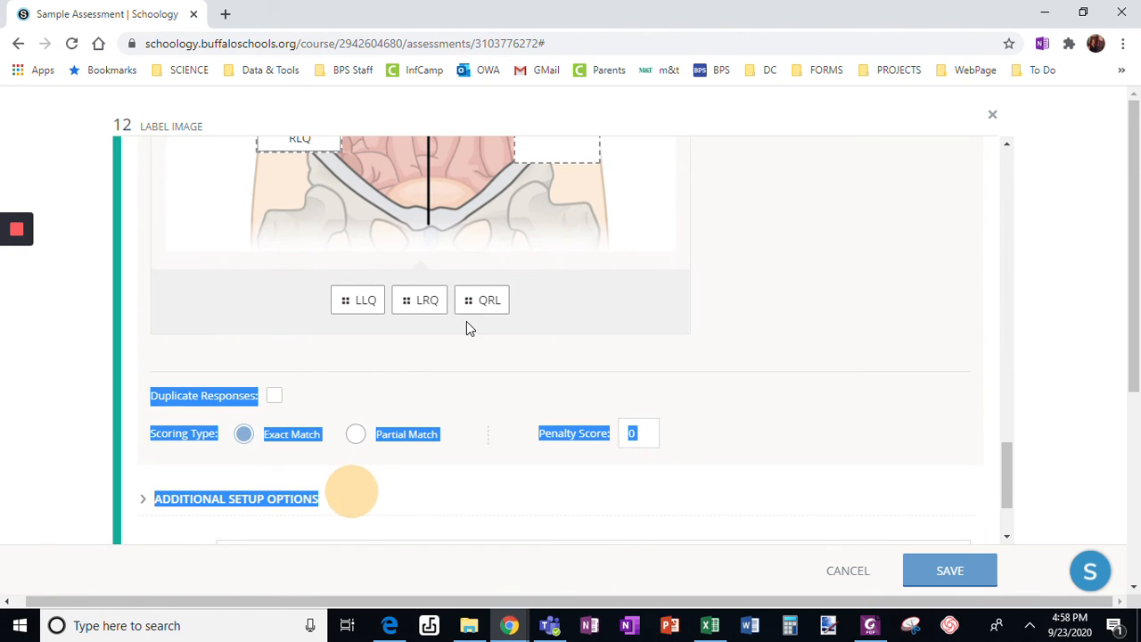
# Step: In the correct answer setup, place LLQ in the box by d and set the scoring type to Partial Match
pyautogui.moveTo(356, 298); pyautogui.dragTo(542, 234)
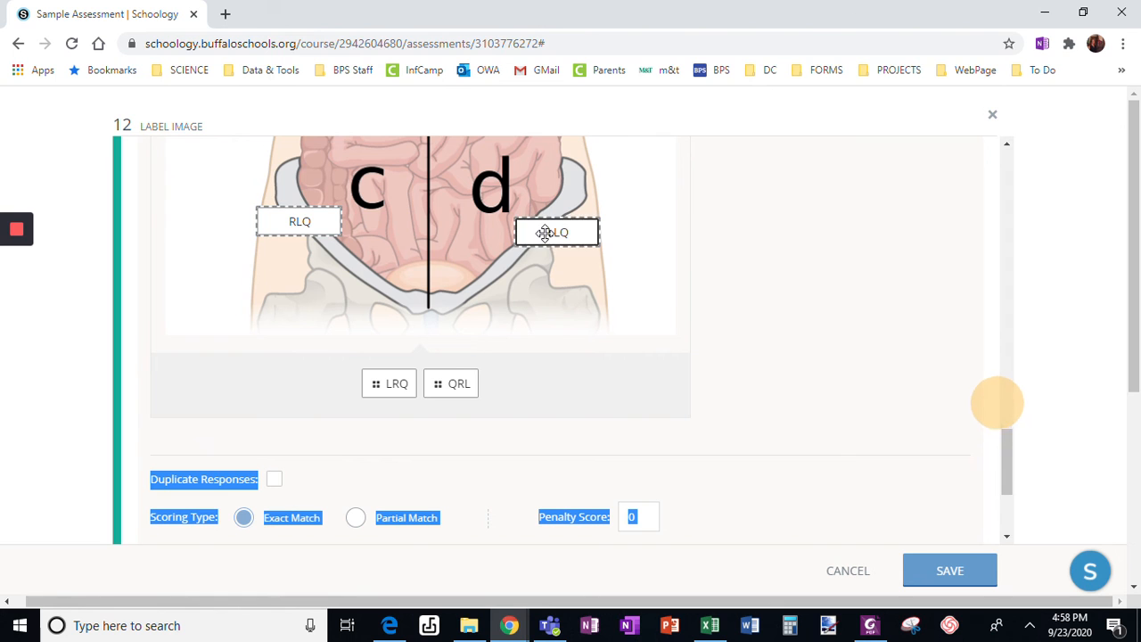
pyautogui.click(1017, 452)
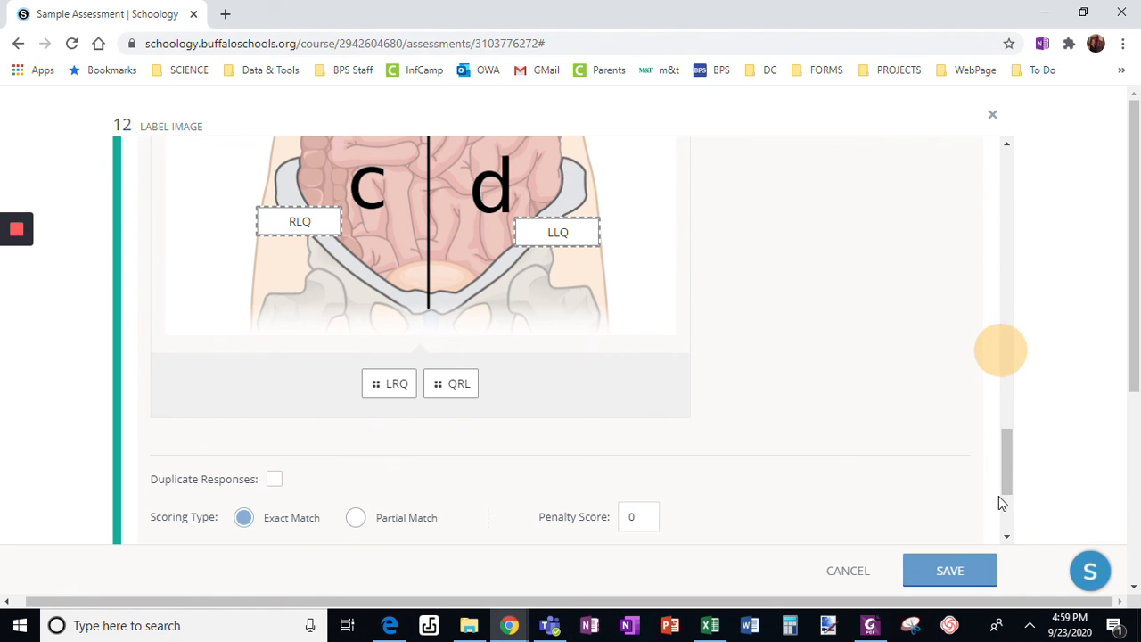
pyautogui.moveTo(1004, 469); pyautogui.dragTo(1005, 515)
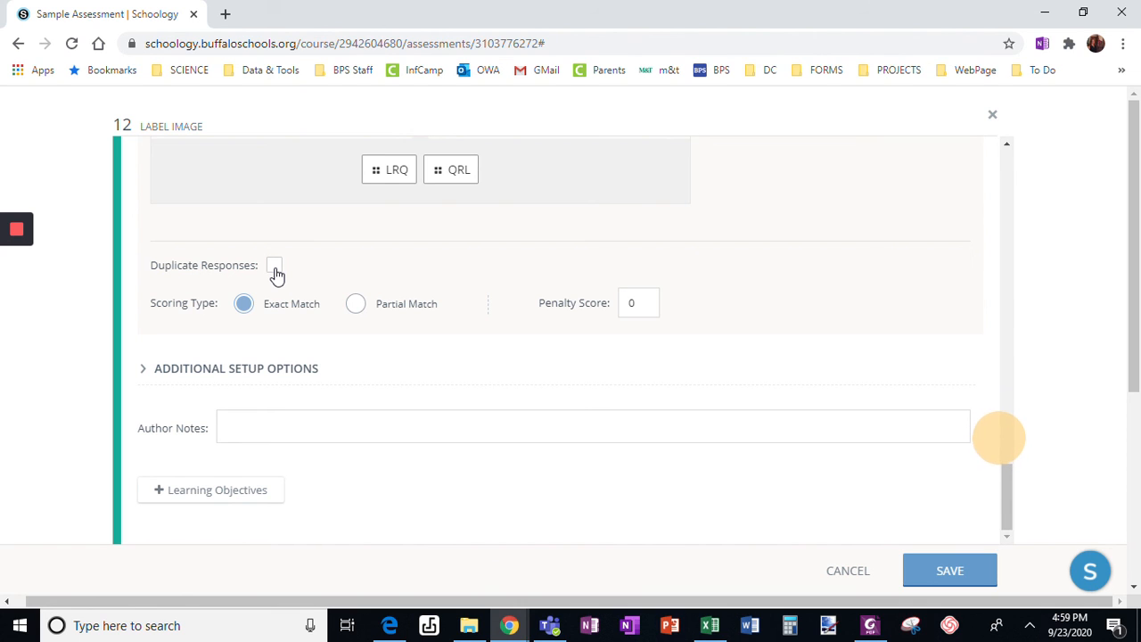
pyautogui.click(355, 307)
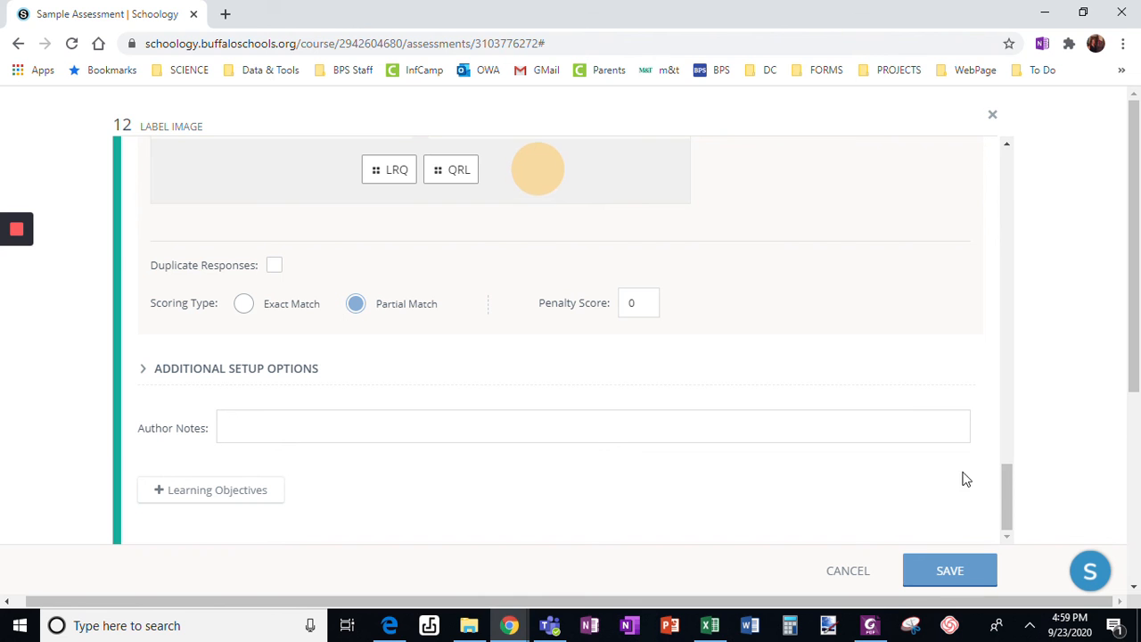
# Step: Save the label-image question and set the points for question 12 to 4
pyautogui.moveTo(1010, 492); pyautogui.dragTo(977, 509)
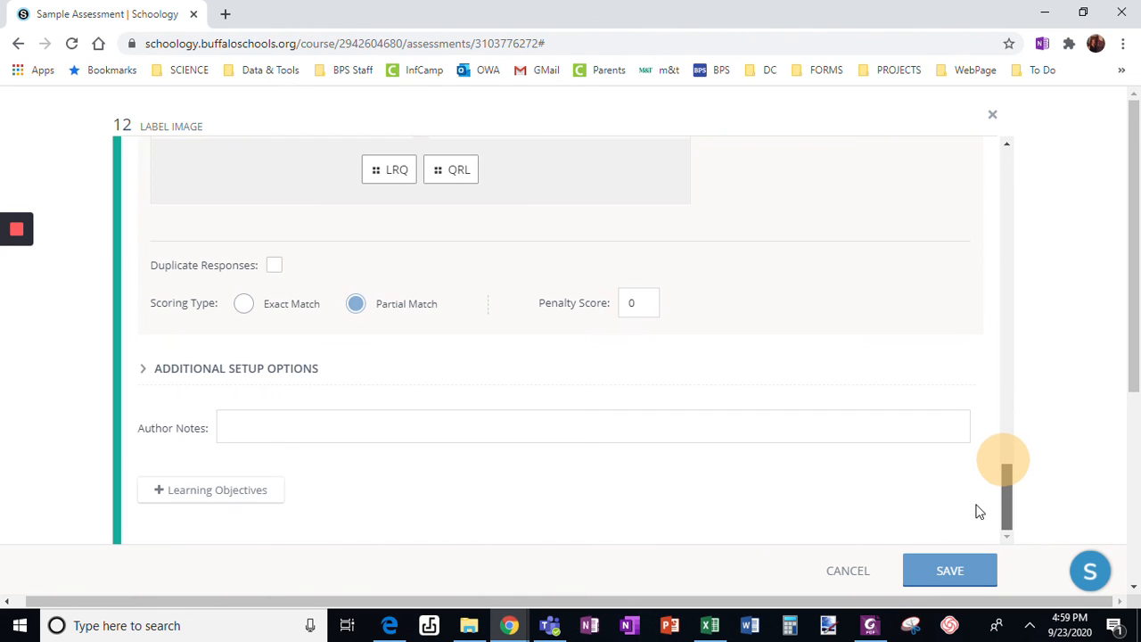
pyautogui.click(949, 572)
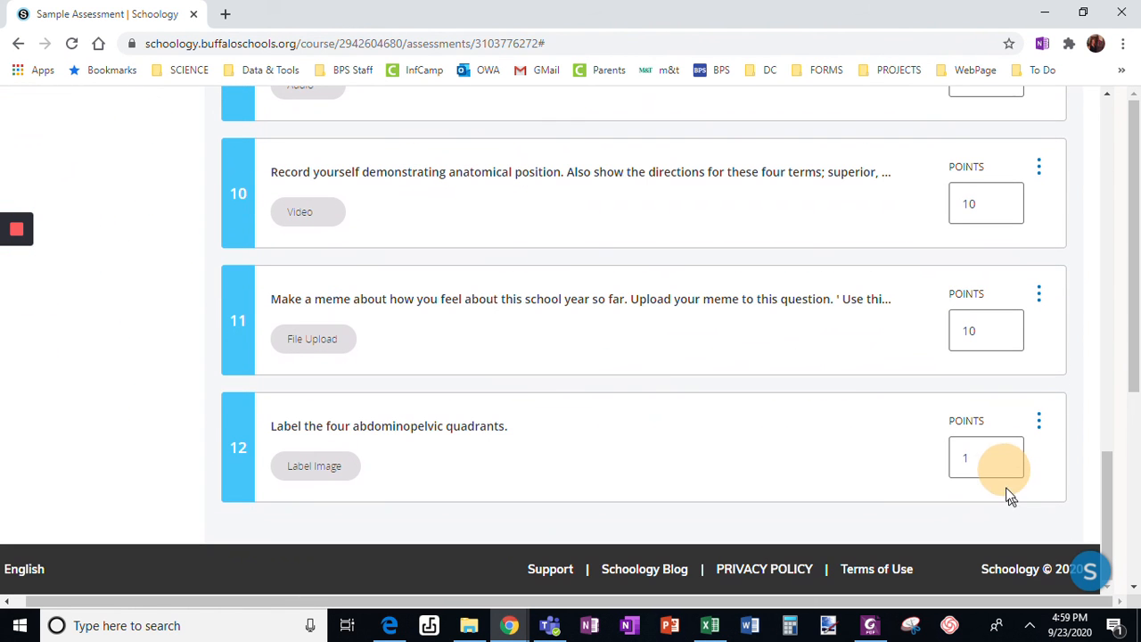
pyautogui.doubleClick(973, 462)
pyautogui.write('4')
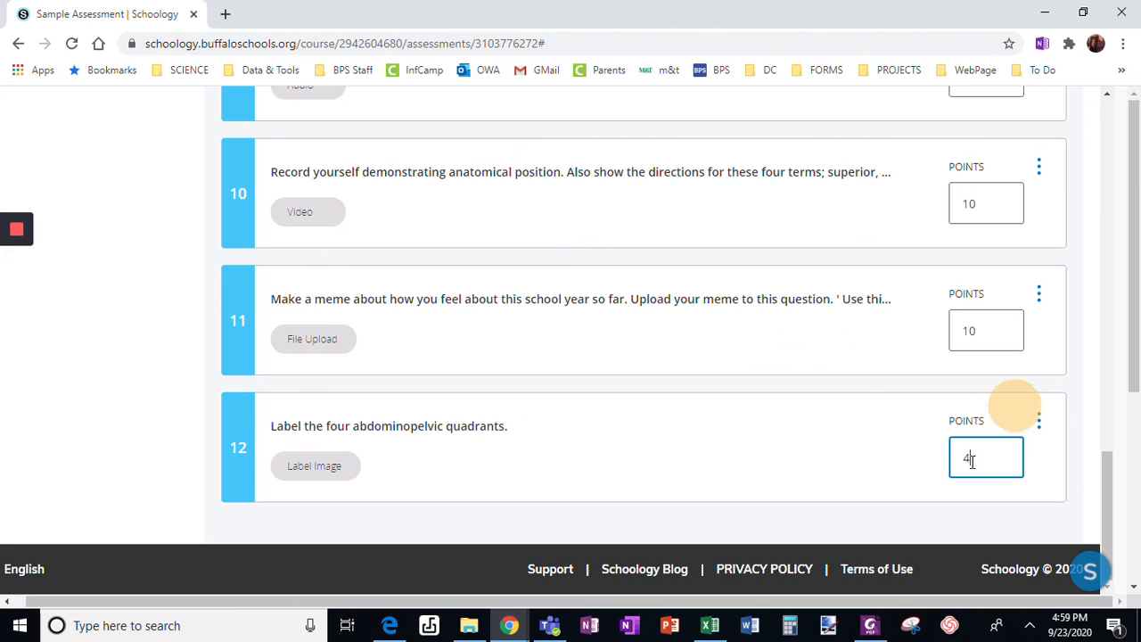